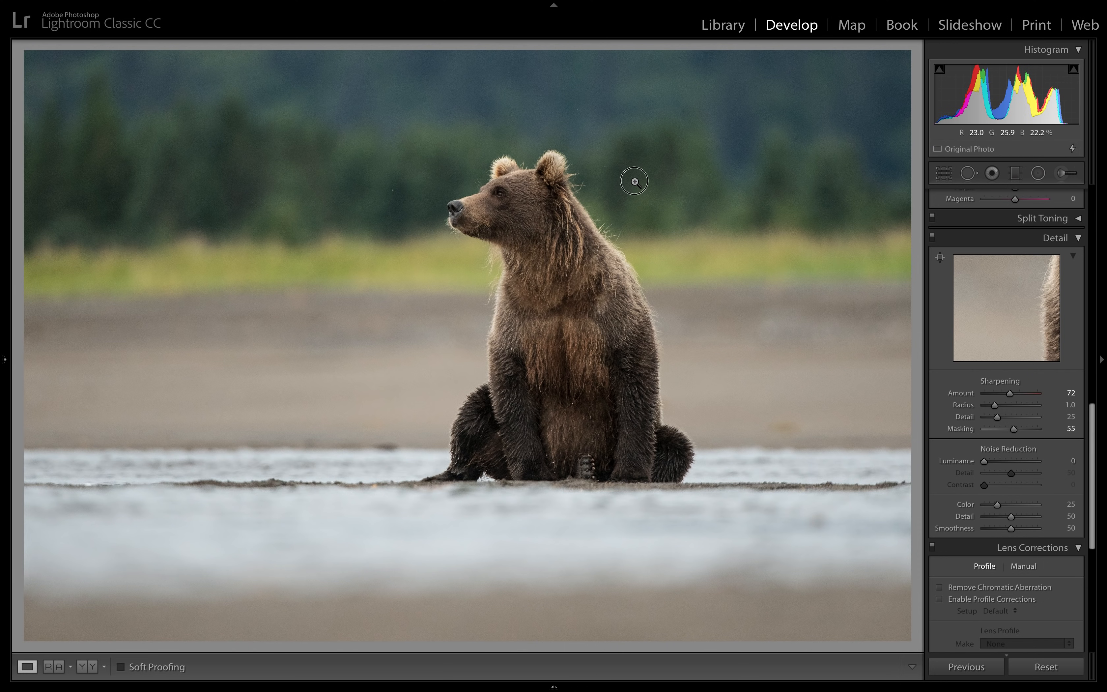
# Examine the noise in the blurred background around the bear up close and review the Basic tone adjustments.
pyautogui.click(636, 183)
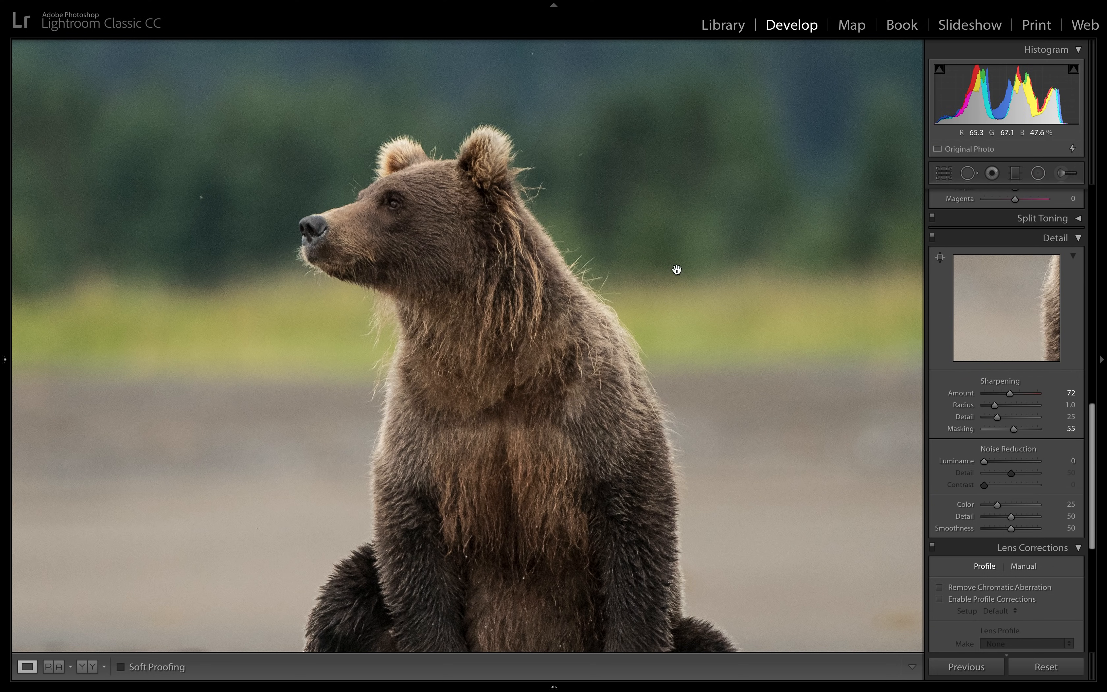
pyautogui.moveTo(648, 175); pyautogui.dragTo(421, 263)
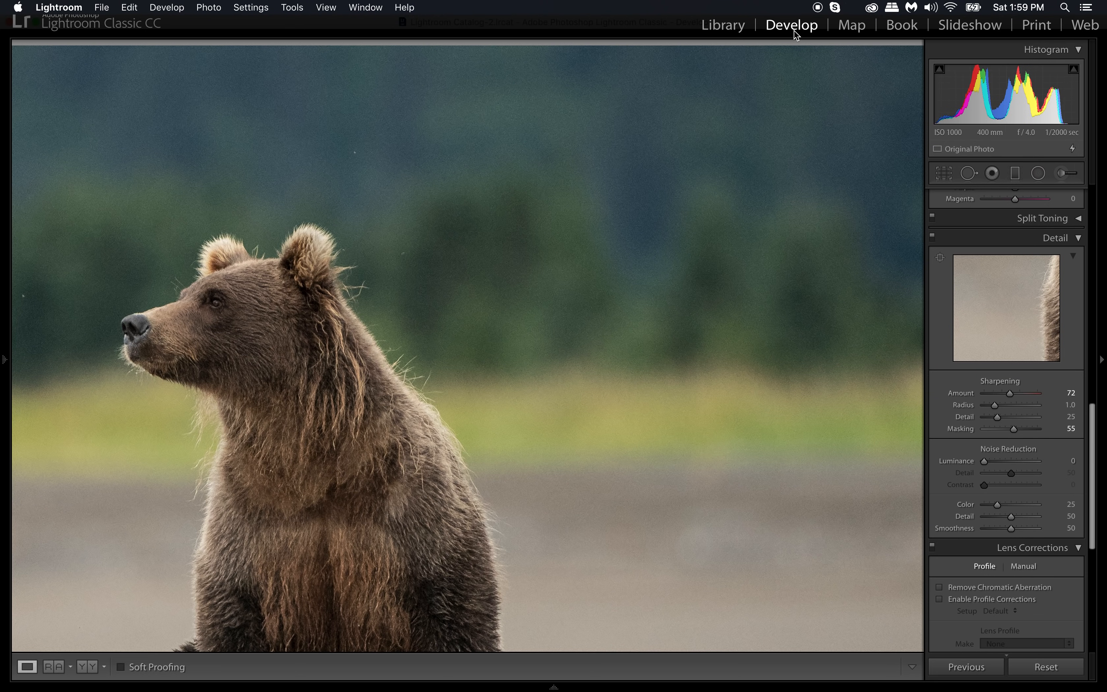
pyautogui.click(637, 428)
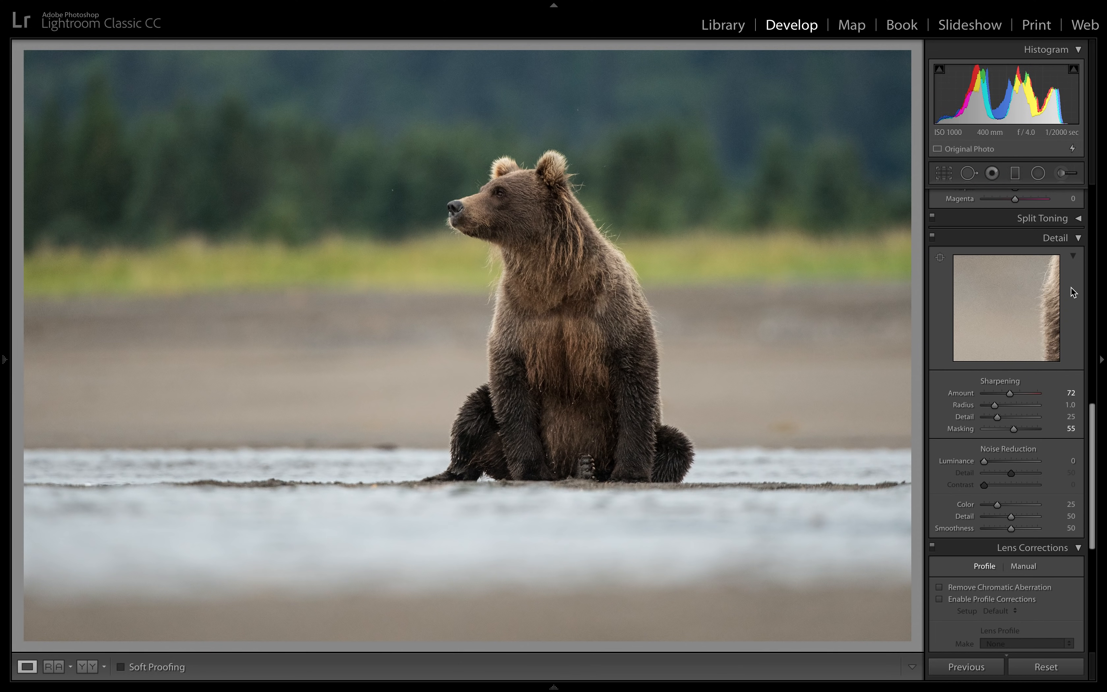
pyautogui.moveTo(1092, 442); pyautogui.dragTo(1103, 209)
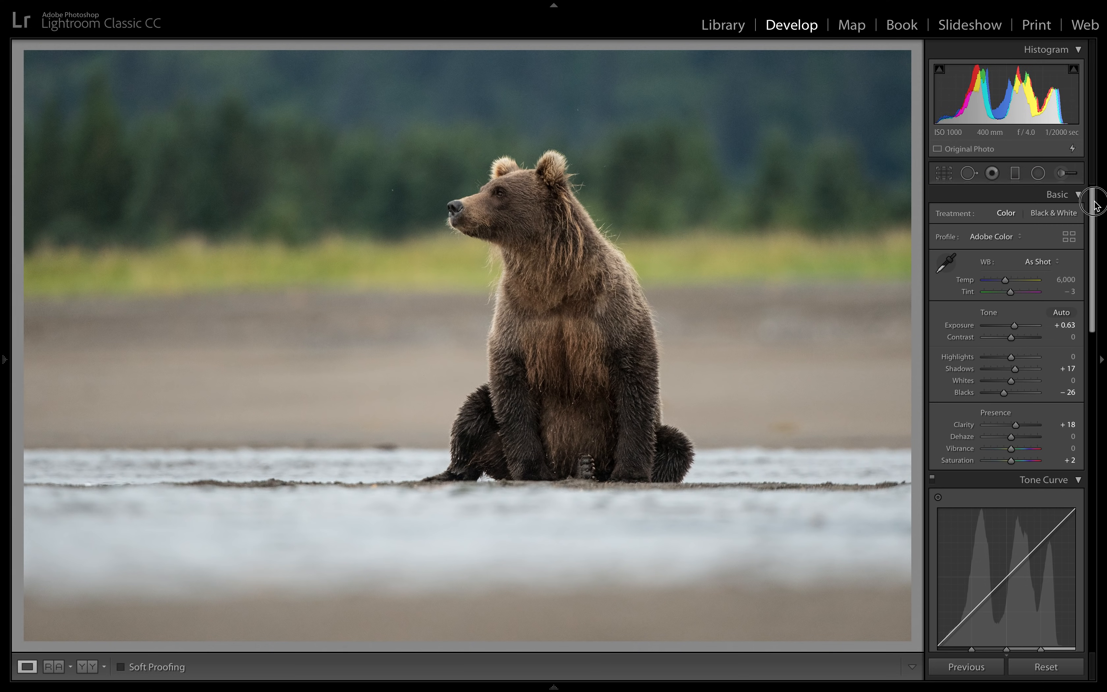
pyautogui.moveTo(1098, 203); pyautogui.dragTo(1101, 425)
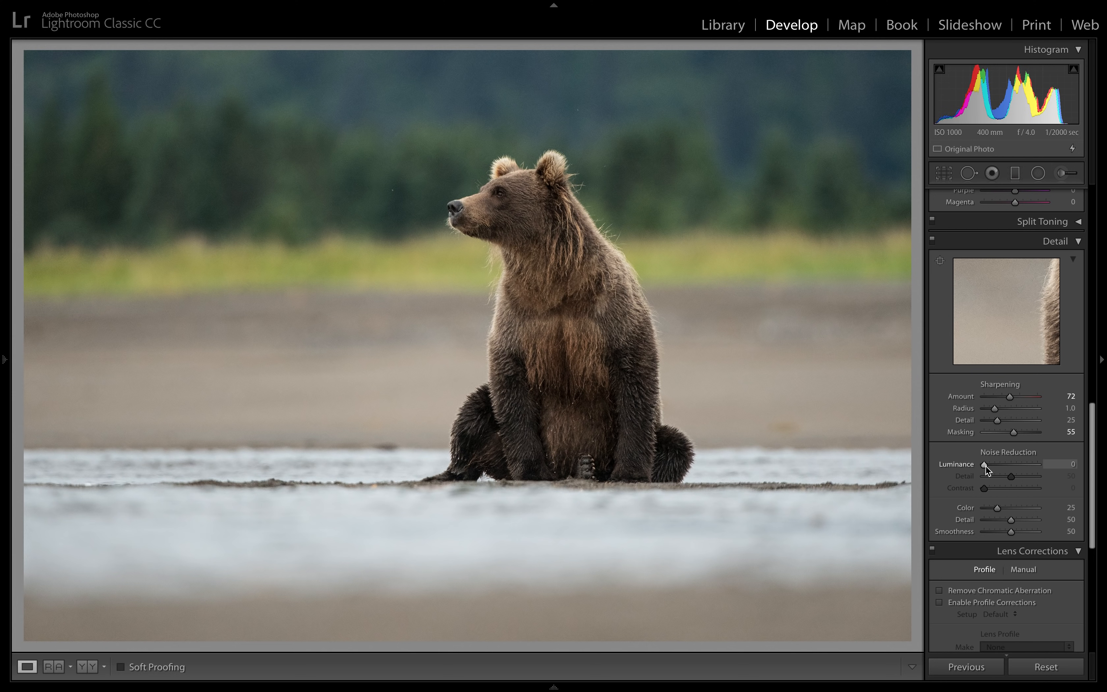
# Set the photo's luminance noise reduction to 91 and check the smoothing on the bear's fur and the background.
pyautogui.moveTo(985, 466); pyautogui.dragTo(1036, 471)
pyautogui.click(688, 185)
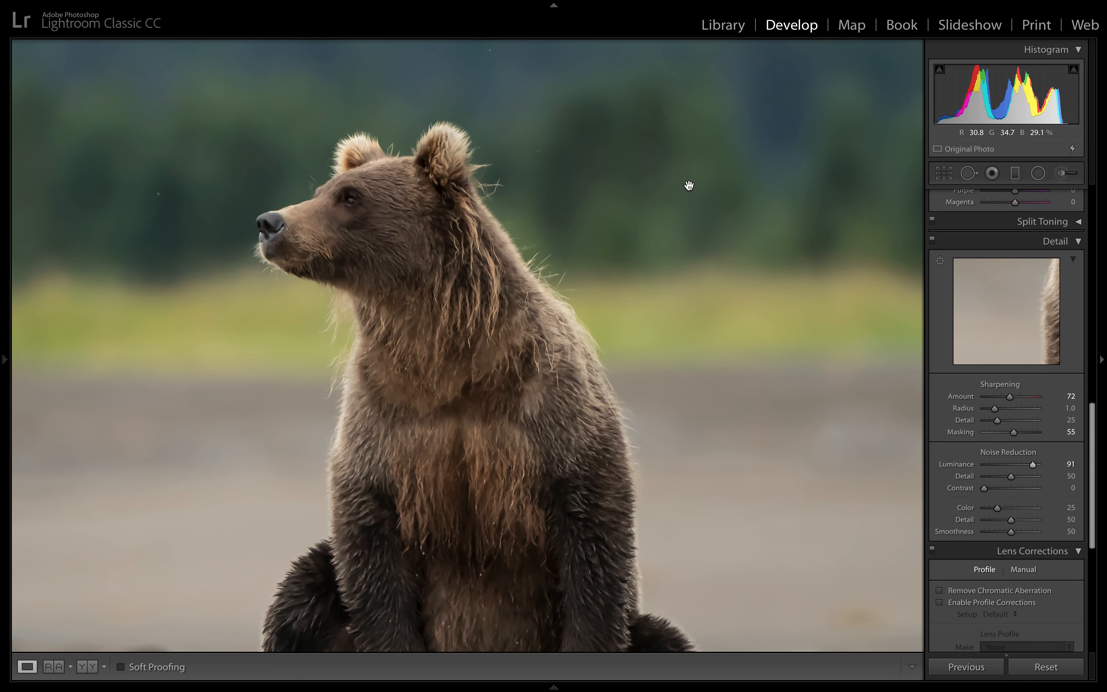
pyautogui.moveTo(689, 185); pyautogui.dragTo(790, 143)
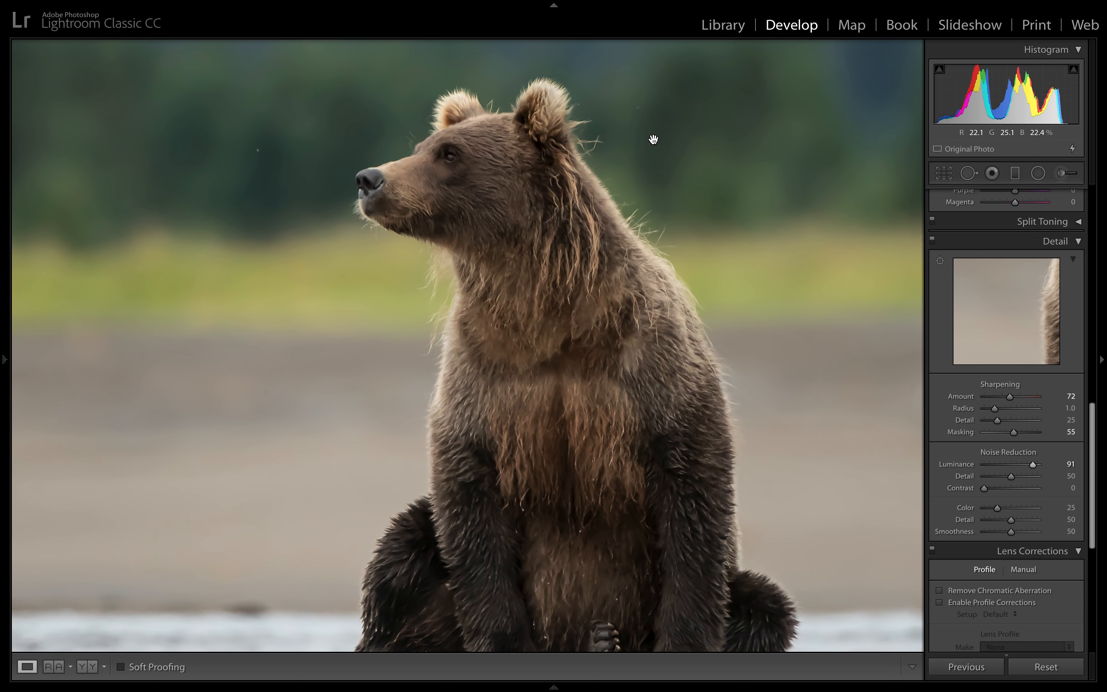
pyautogui.click(659, 329)
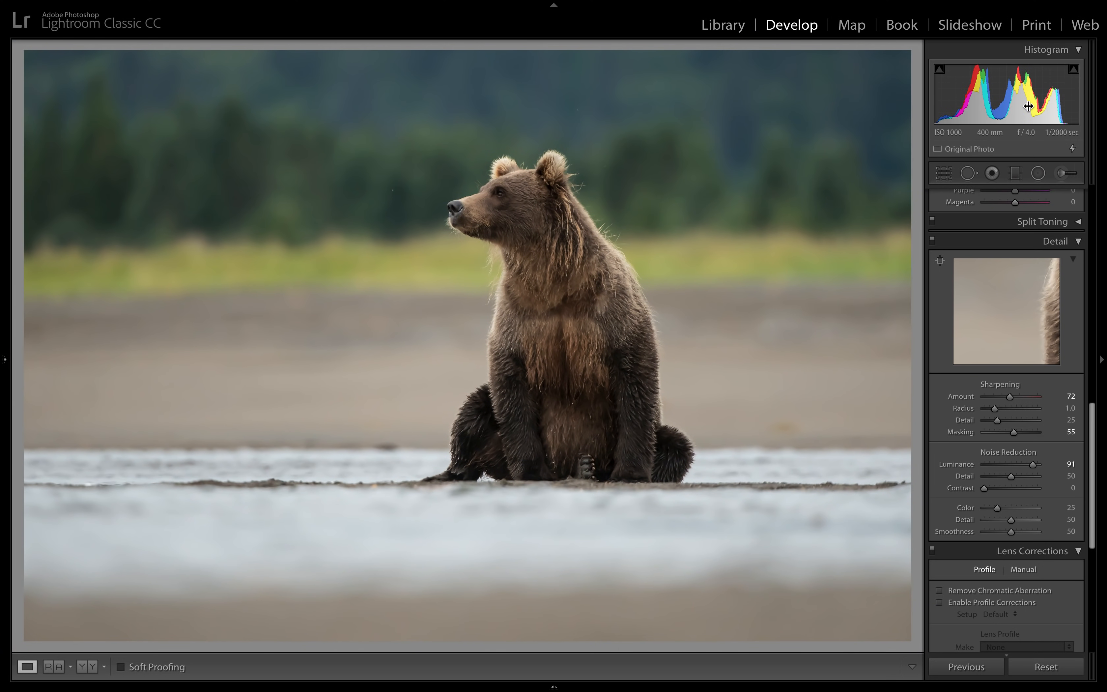
# Paint an Adjustment Brush mask with Auto Mask along the bear's outline and fill in the rest of its body.
pyautogui.click(1064, 181)
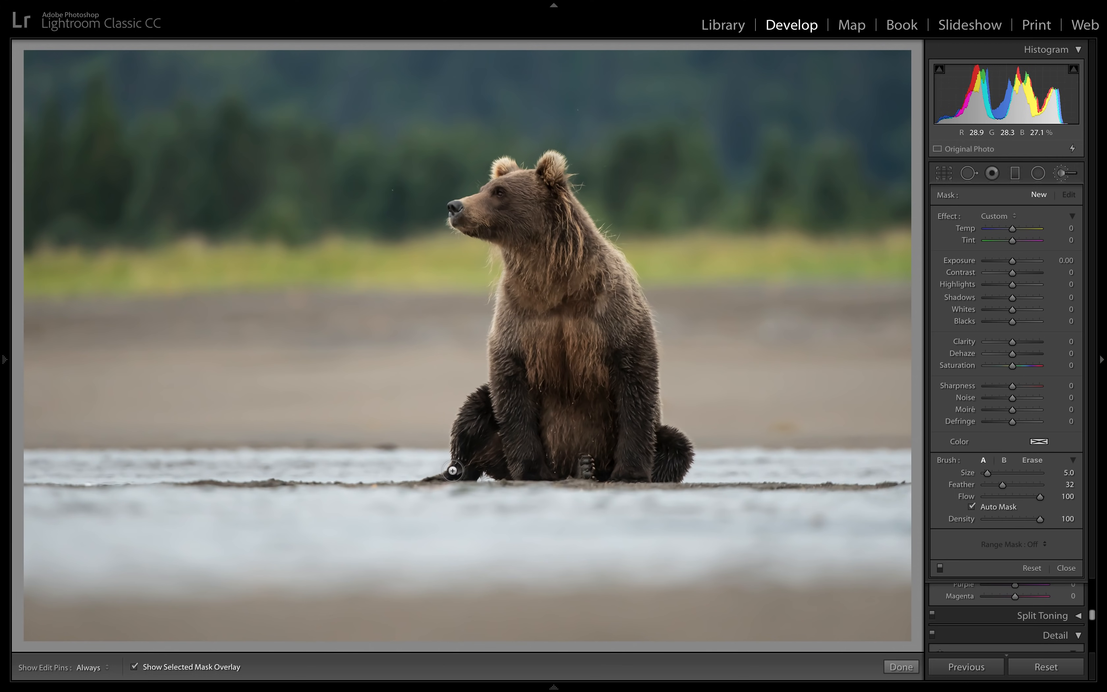
pyautogui.rightClick(453, 470)
pyautogui.press('Escape')
pyautogui.moveTo(450, 473)
pyautogui.mouseDown()
pyautogui.moveTo(481, 405)
pyautogui.moveTo(483, 435)
pyautogui.moveTo(486, 417)
pyautogui.moveTo(499, 425)
pyautogui.moveTo(496, 455)
pyautogui.moveTo(484, 440)
pyautogui.moveTo(466, 477)
pyautogui.moveTo(478, 461)
pyautogui.moveTo(536, 472)
pyautogui.moveTo(501, 440)
pyautogui.moveTo(496, 322)
pyautogui.moveTo(515, 265)
pyautogui.moveTo(509, 285)
pyautogui.moveTo(504, 233)
pyautogui.moveTo(469, 225)
pyautogui.moveTo(454, 208)
pyautogui.moveTo(483, 201)
pyautogui.moveTo(505, 164)
pyautogui.moveTo(512, 179)
pyautogui.moveTo(535, 179)
pyautogui.moveTo(553, 156)
pyautogui.moveTo(556, 199)
pyautogui.moveTo(632, 296)
pyautogui.moveTo(652, 412)
pyautogui.moveTo(684, 454)
pyautogui.moveTo(631, 473)
pyautogui.moveTo(544, 469)
pyautogui.mouseUp()
pyautogui.press('h')
pyautogui.press('h')
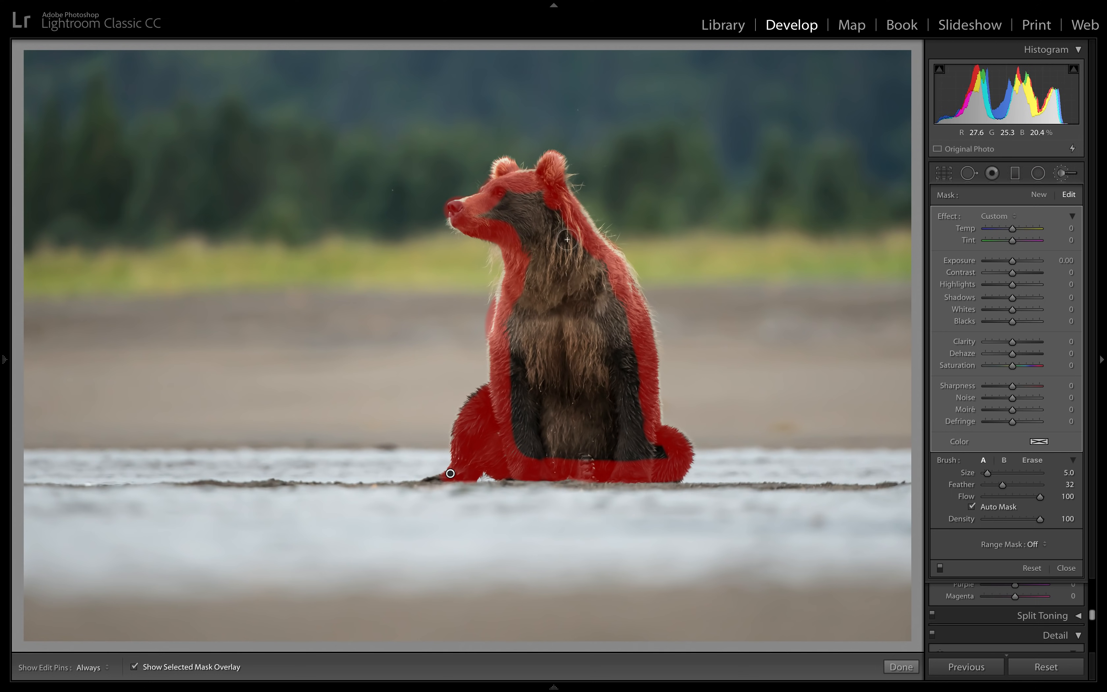
pyautogui.press('h')
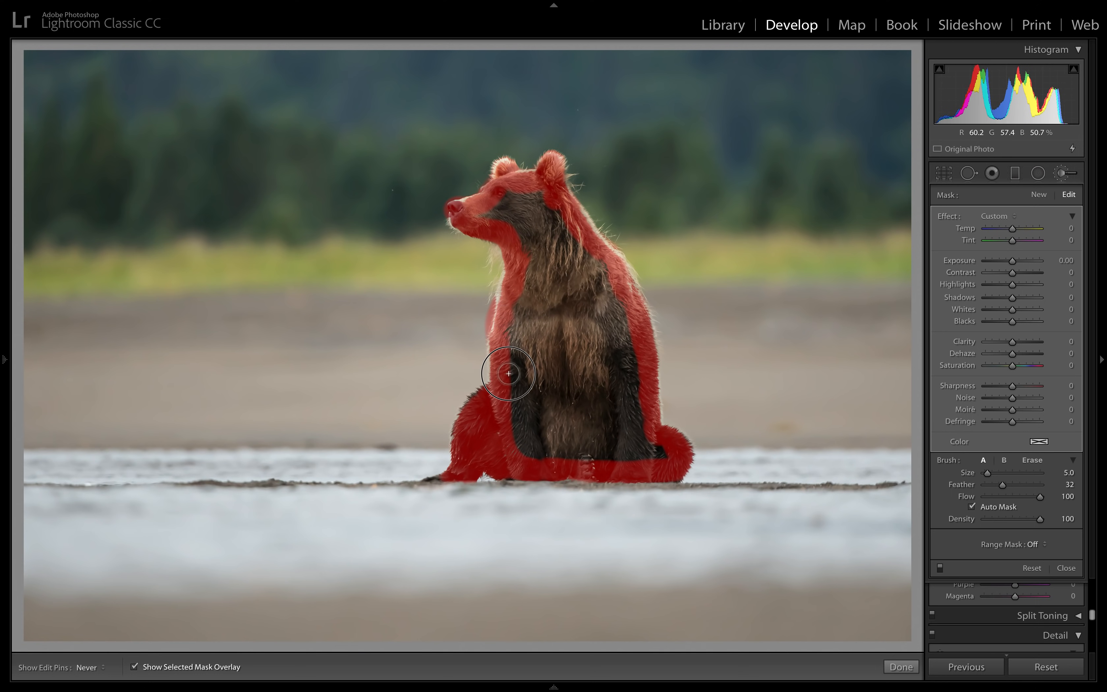
pyautogui.moveTo(506, 370)
pyautogui.mouseDown()
pyautogui.moveTo(525, 286)
pyautogui.moveTo(529, 335)
pyautogui.moveTo(555, 240)
pyautogui.moveTo(582, 327)
pyautogui.moveTo(575, 266)
pyautogui.moveTo(606, 285)
pyautogui.moveTo(547, 202)
pyautogui.moveTo(527, 200)
pyautogui.moveTo(533, 224)
pyautogui.moveTo(516, 206)
pyautogui.moveTo(523, 222)
pyautogui.moveTo(486, 216)
pyautogui.moveTo(517, 190)
pyautogui.moveTo(551, 196)
pyautogui.moveTo(537, 203)
pyautogui.moveTo(523, 256)
pyautogui.moveTo(538, 404)
pyautogui.moveTo(568, 315)
pyautogui.moveTo(581, 396)
pyautogui.moveTo(562, 319)
pyautogui.moveTo(574, 373)
pyautogui.moveTo(593, 364)
pyautogui.moveTo(607, 293)
pyautogui.moveTo(615, 361)
pyautogui.moveTo(616, 305)
pyautogui.moveTo(637, 374)
pyautogui.moveTo(632, 435)
pyautogui.moveTo(658, 451)
pyautogui.moveTo(521, 447)
pyautogui.moveTo(518, 387)
pyautogui.moveTo(547, 425)
pyautogui.moveTo(536, 414)
pyautogui.moveTo(564, 391)
pyautogui.moveTo(571, 432)
pyautogui.moveTo(570, 374)
pyautogui.moveTo(586, 392)
pyautogui.moveTo(588, 426)
pyautogui.moveTo(602, 407)
pyautogui.moveTo(608, 432)
pyautogui.moveTo(620, 391)
pyautogui.moveTo(638, 437)
pyautogui.moveTo(637, 413)
pyautogui.moveTo(657, 445)
pyautogui.moveTo(525, 437)
pyautogui.moveTo(529, 388)
pyautogui.mouseUp()
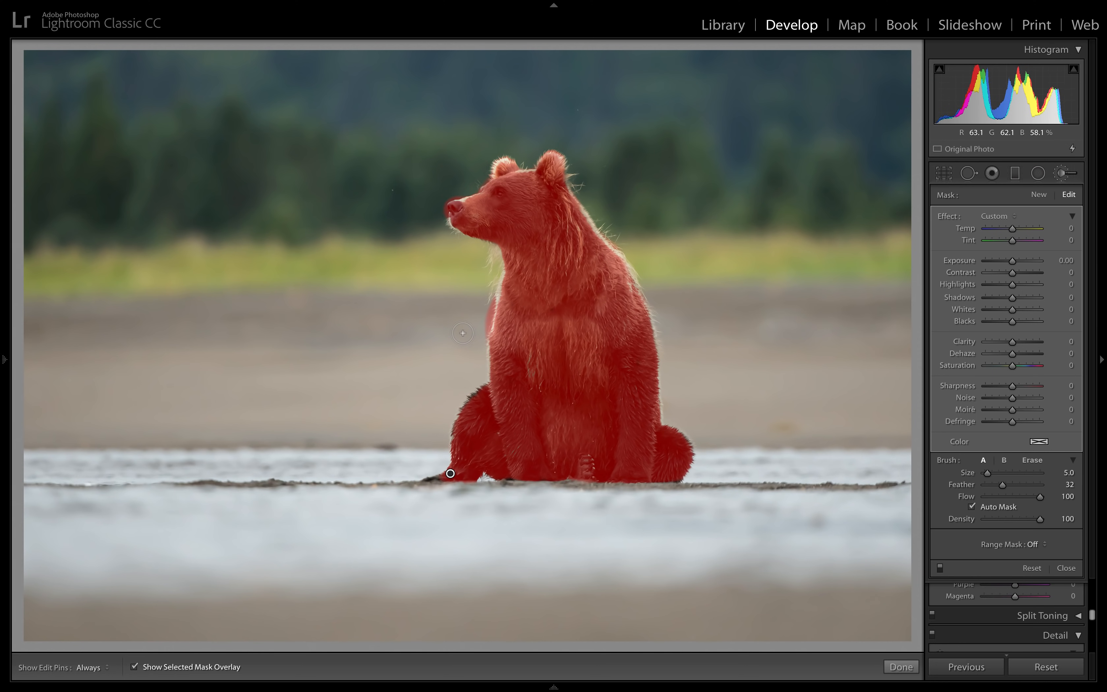
# Erase the mask spill beside the bear's chest and clean up the mask around the tip of its snout.
pyautogui.press('alt')
pyautogui.moveTo(484, 292); pyautogui.dragTo(476, 338)
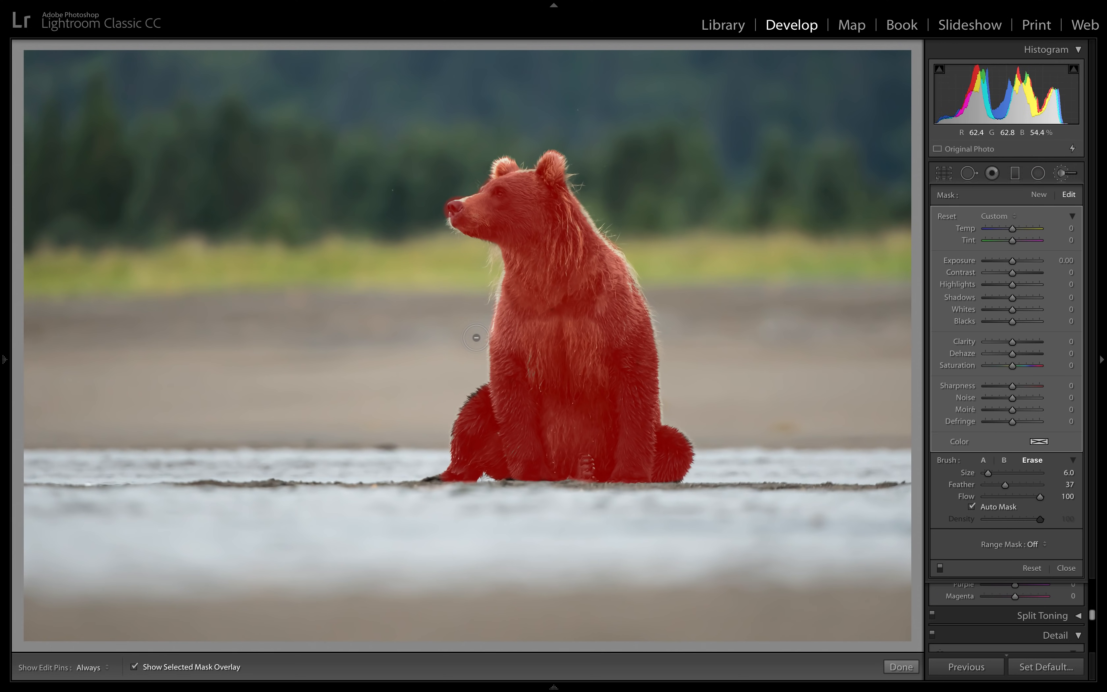
pyautogui.press('alt')
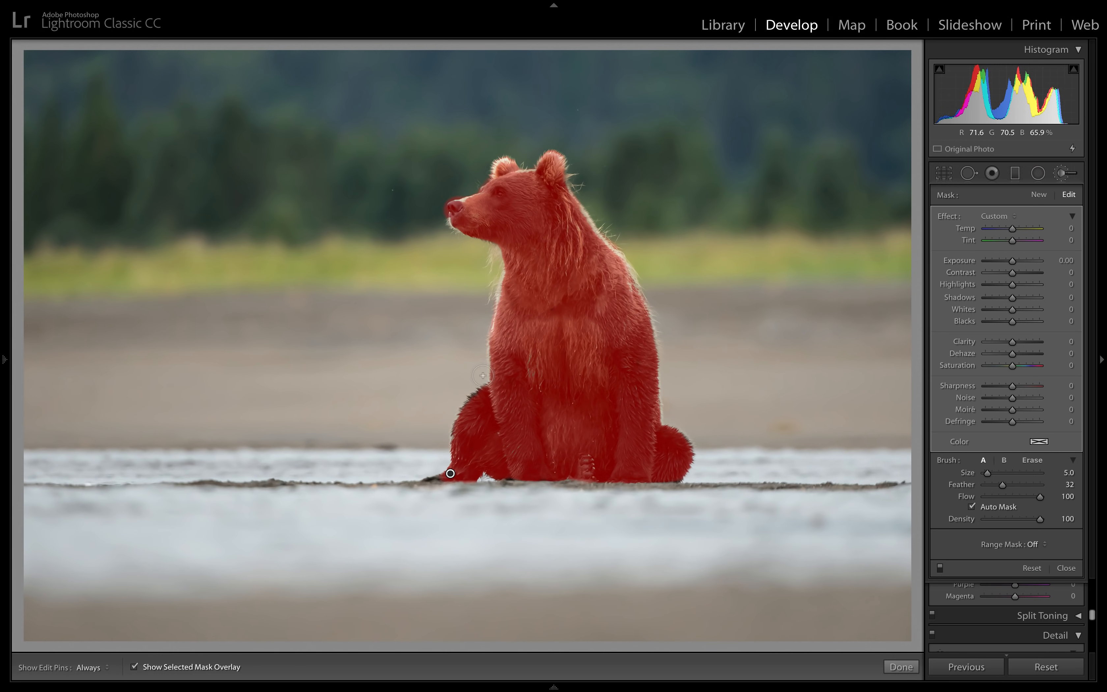
pyautogui.press('alt')
pyautogui.moveTo(455, 200)
pyautogui.mouseDown()
pyautogui.moveTo(437, 193)
pyautogui.moveTo(434, 212)
pyautogui.mouseUp()
pyautogui.click(458, 208)
# Hide the mask overlay, set the bear mask's Noise to -100, and finish the brush adjustment.
pyautogui.click(134, 668)
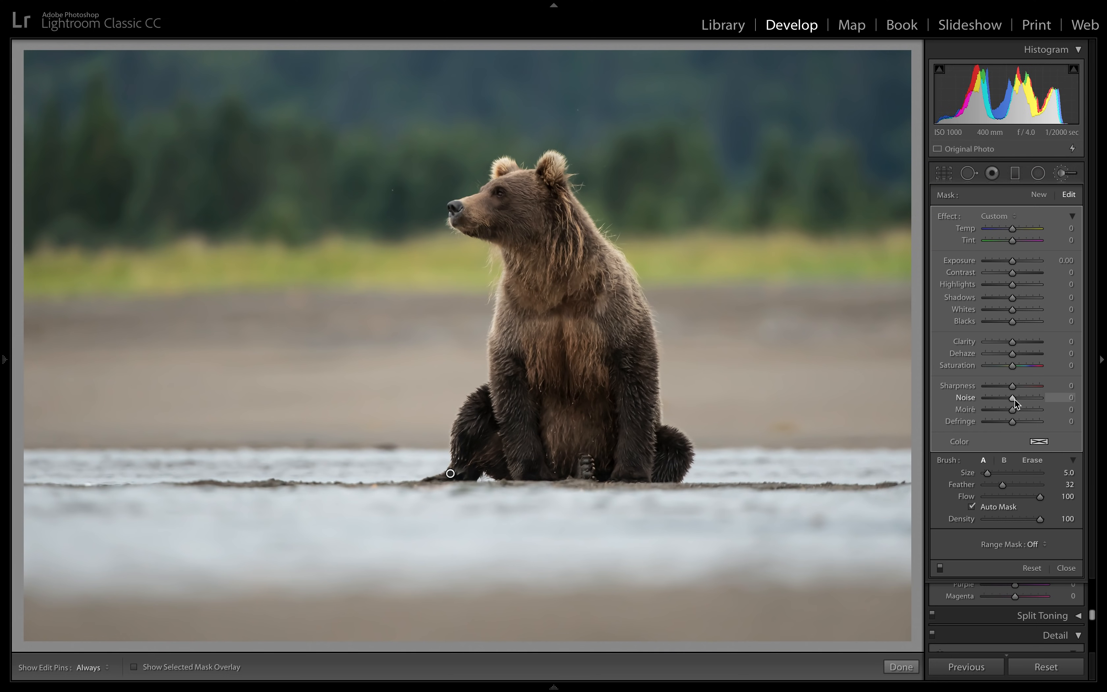
pyautogui.moveTo(1015, 399); pyautogui.dragTo(980, 399)
pyautogui.click(903, 668)
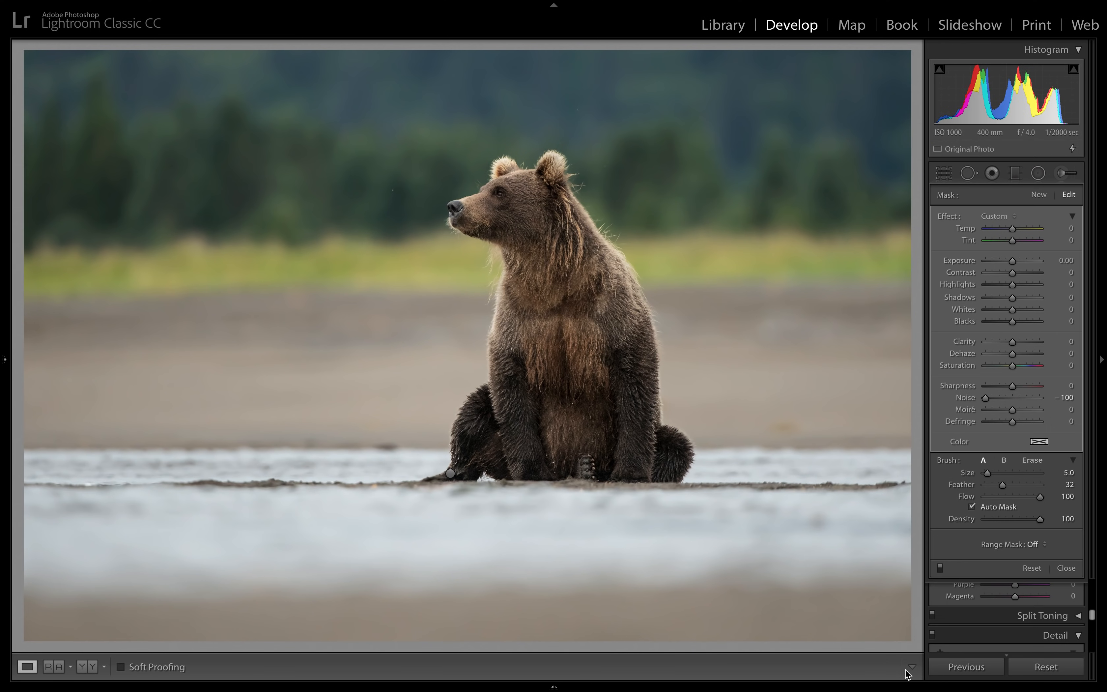
pyautogui.click(593, 209)
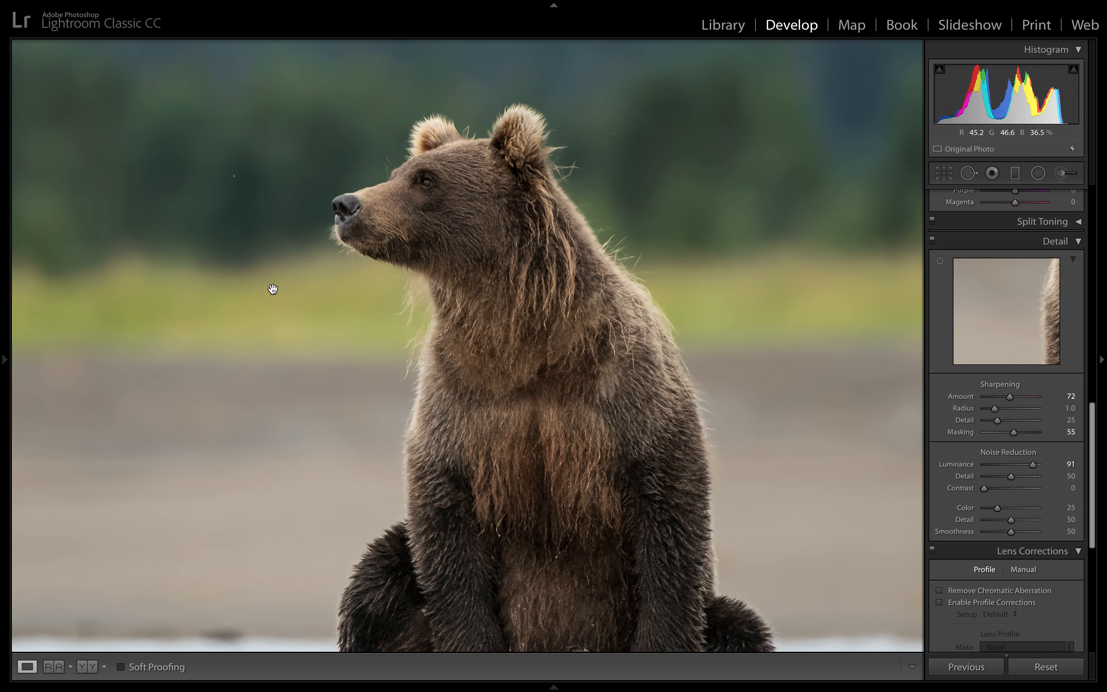
pyautogui.click(548, 428)
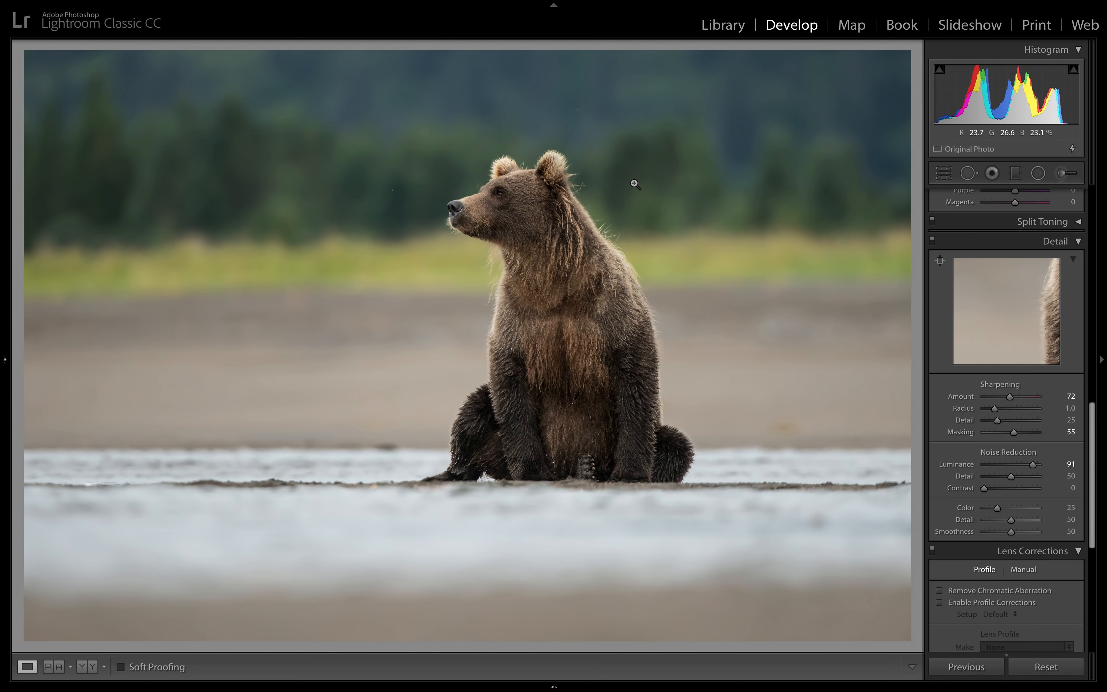
# Set the photo's luminance noise reduction to 62 and check the background and the bear's fur up close.
pyautogui.click(636, 157)
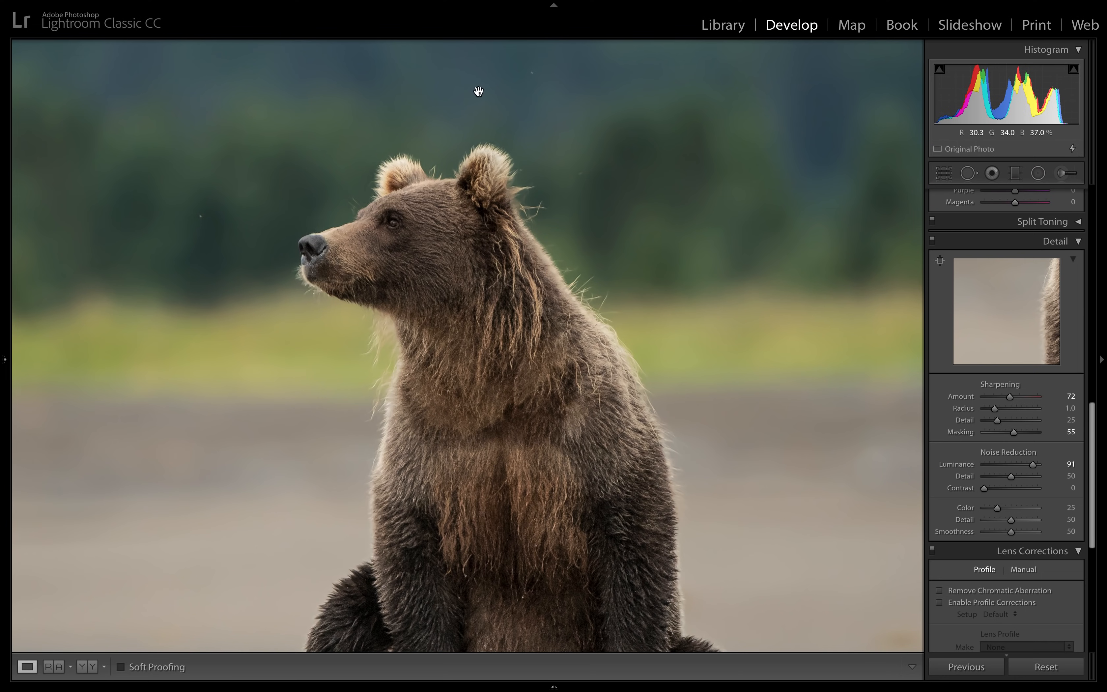
pyautogui.moveTo(388, 124); pyautogui.dragTo(627, 164)
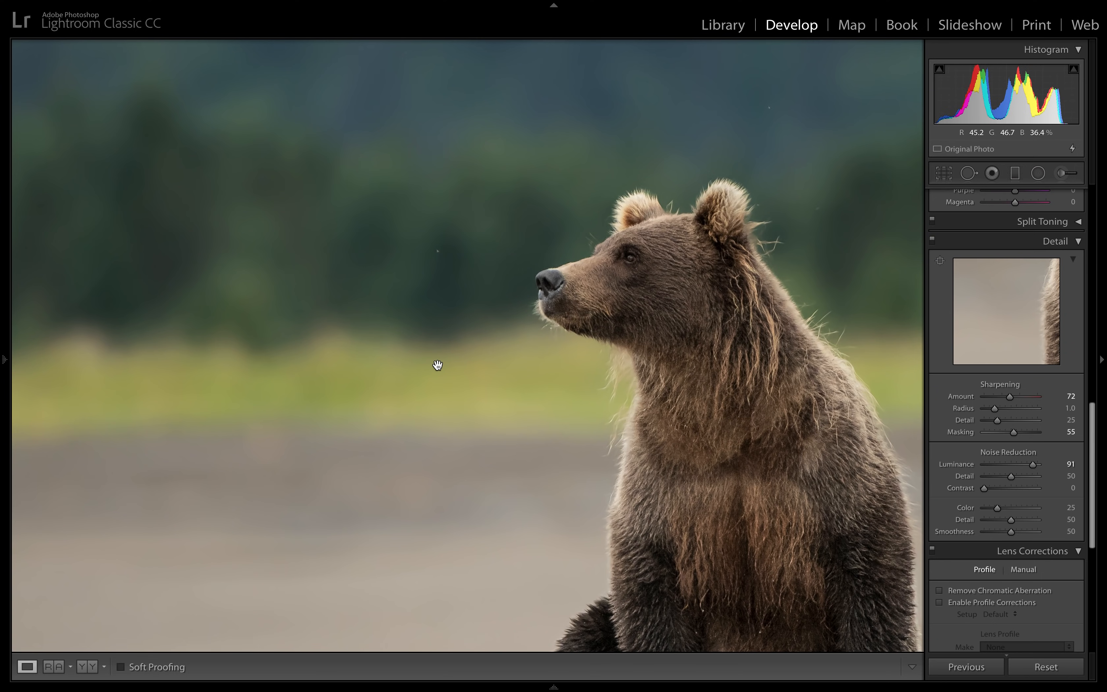
pyautogui.moveTo(480, 503); pyautogui.dragTo(259, 551)
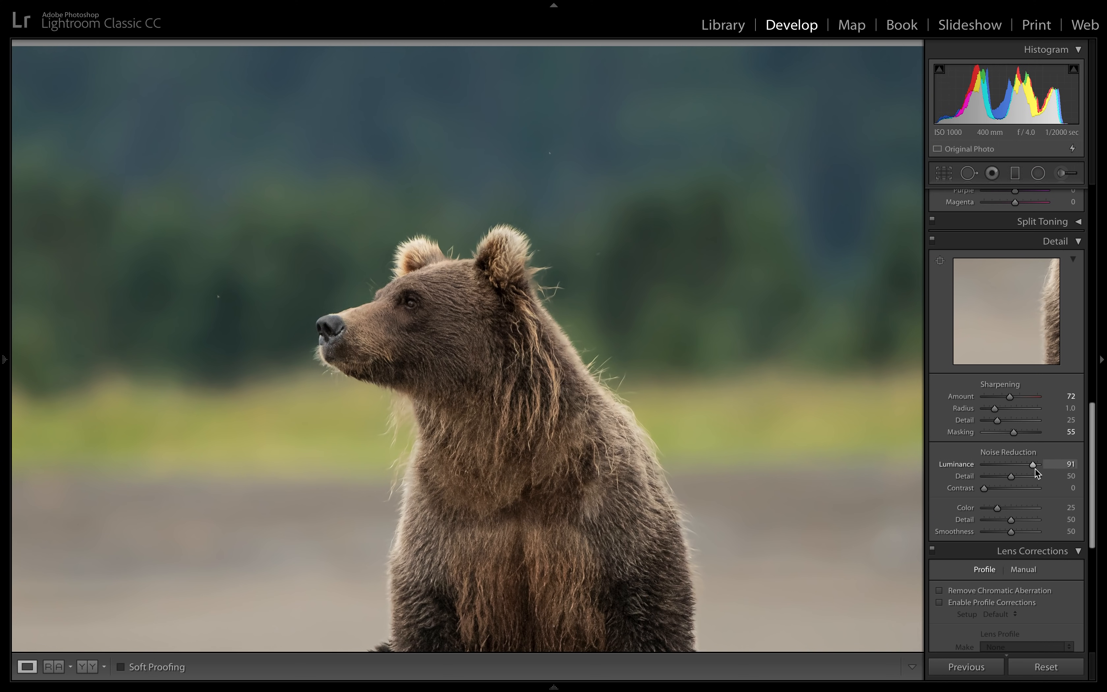
pyautogui.moveTo(1035, 467); pyautogui.dragTo(1019, 469)
pyautogui.moveTo(421, 147); pyautogui.dragTo(651, 222)
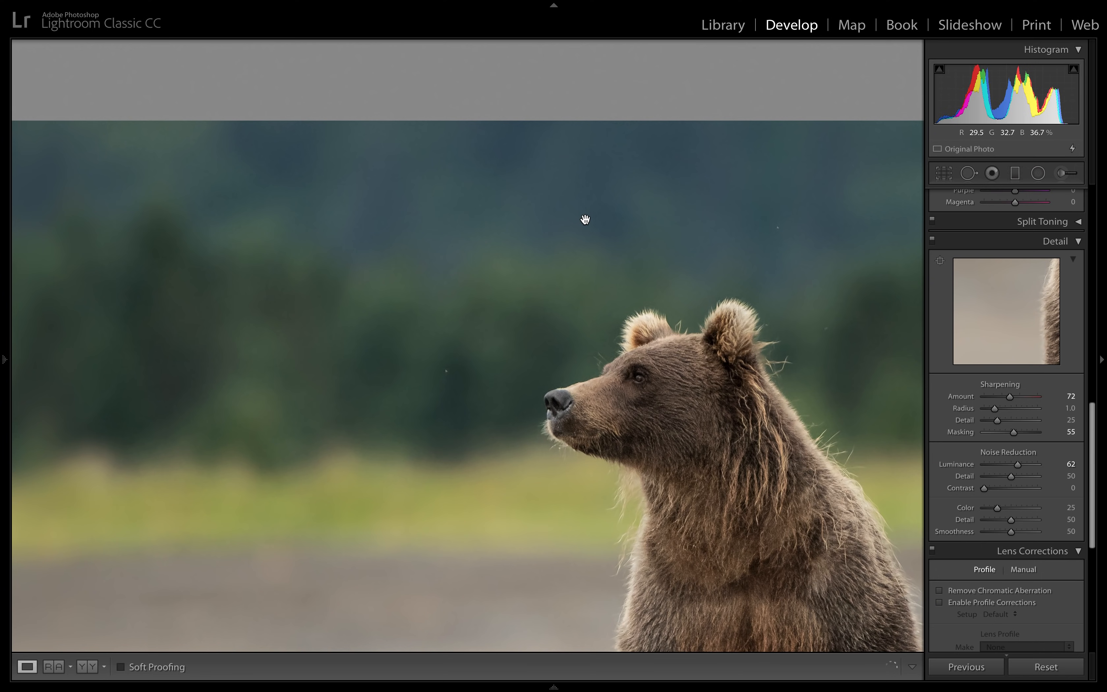
pyautogui.moveTo(585, 220); pyautogui.dragTo(320, 138)
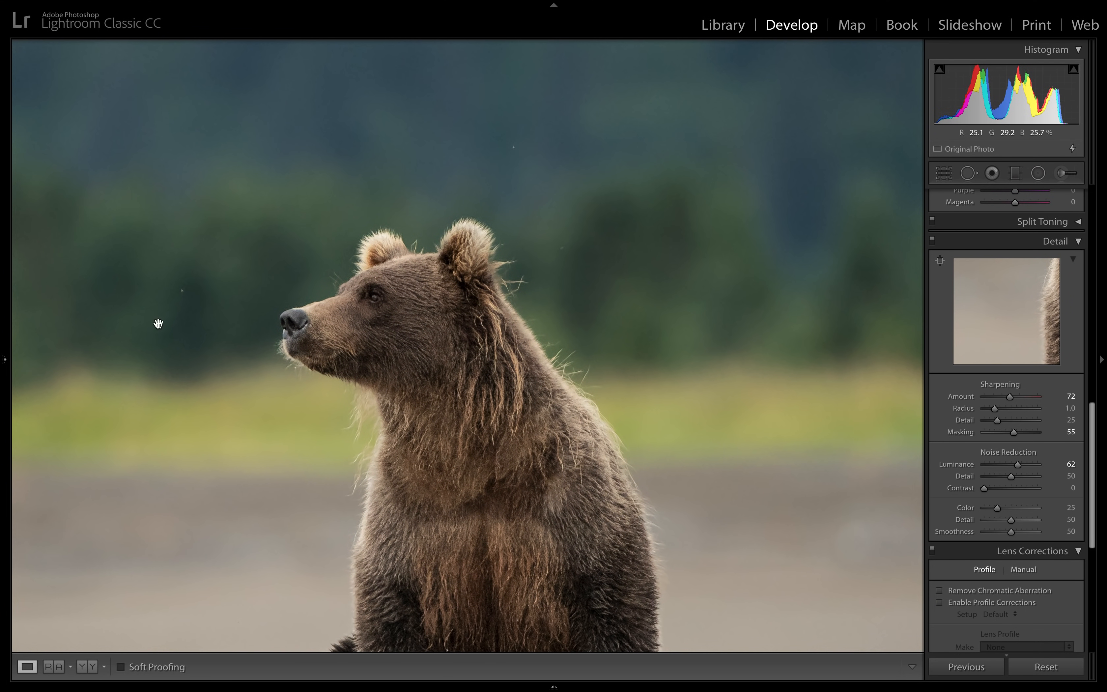
pyautogui.moveTo(688, 324); pyautogui.dragTo(791, 144)
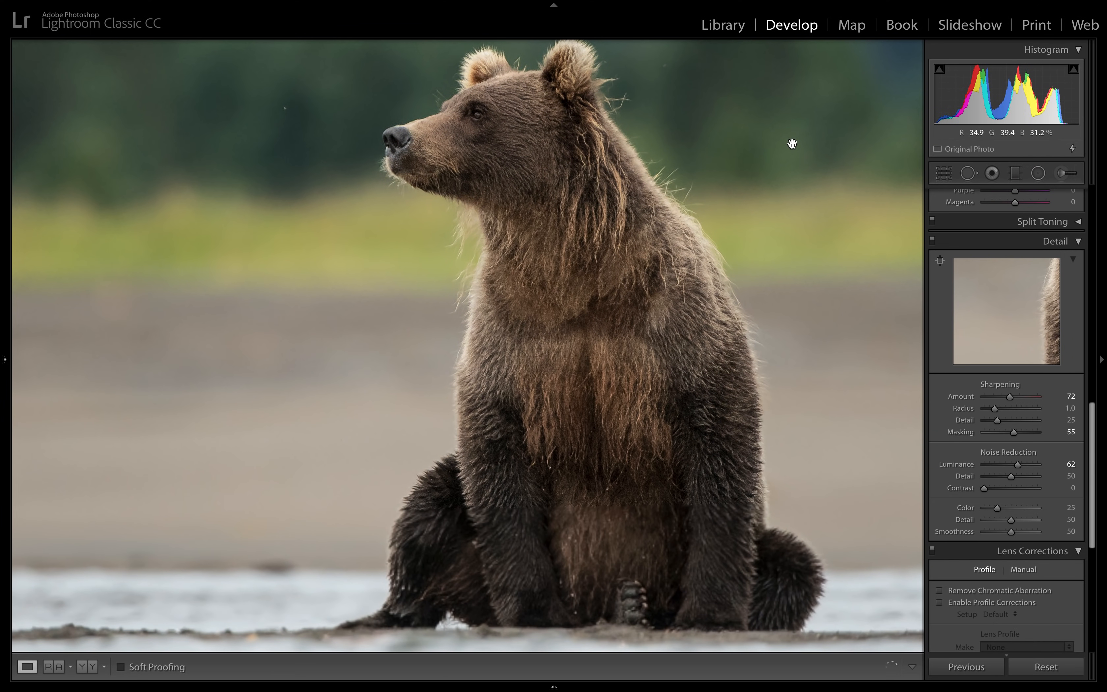
pyautogui.click(792, 144)
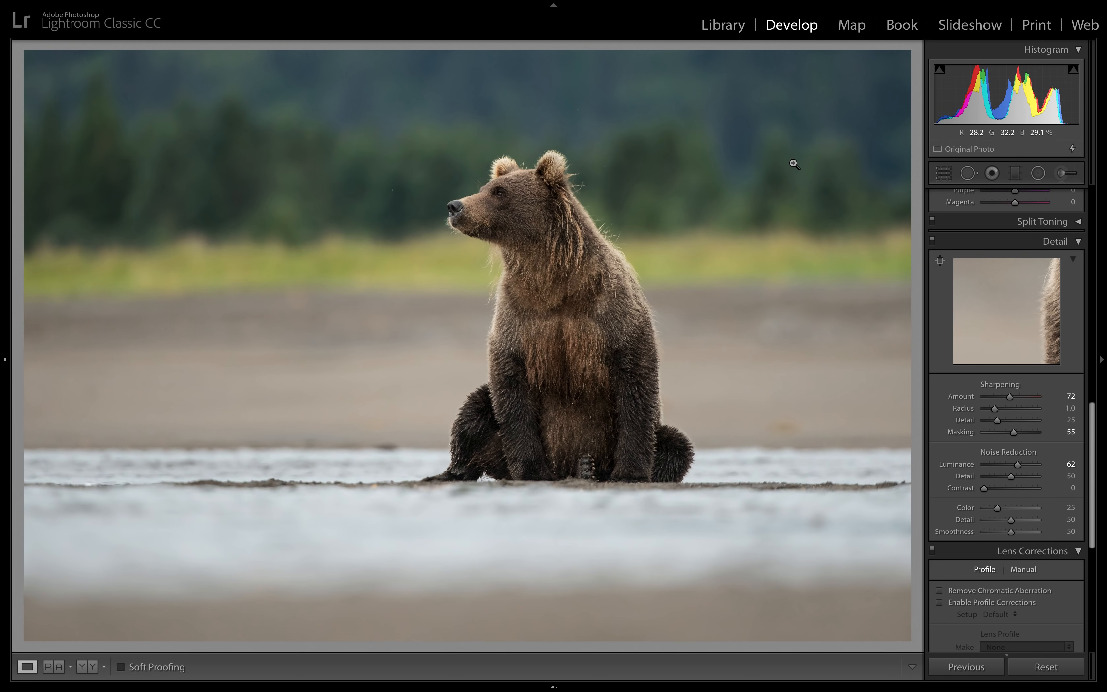
pyautogui.moveTo(761, 6)
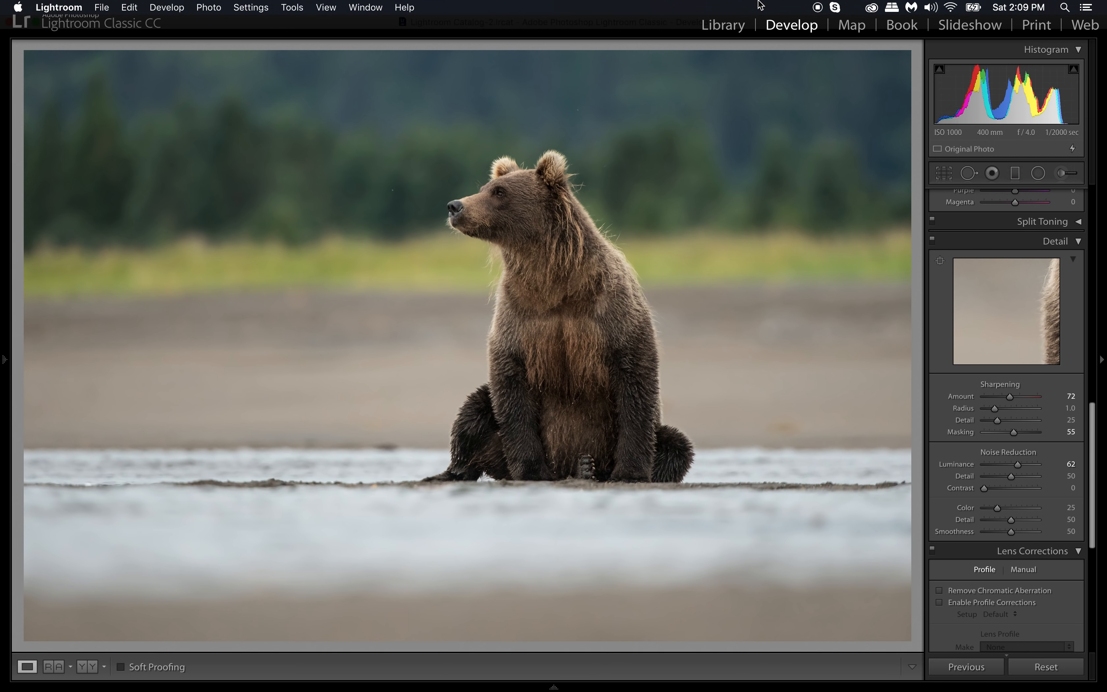